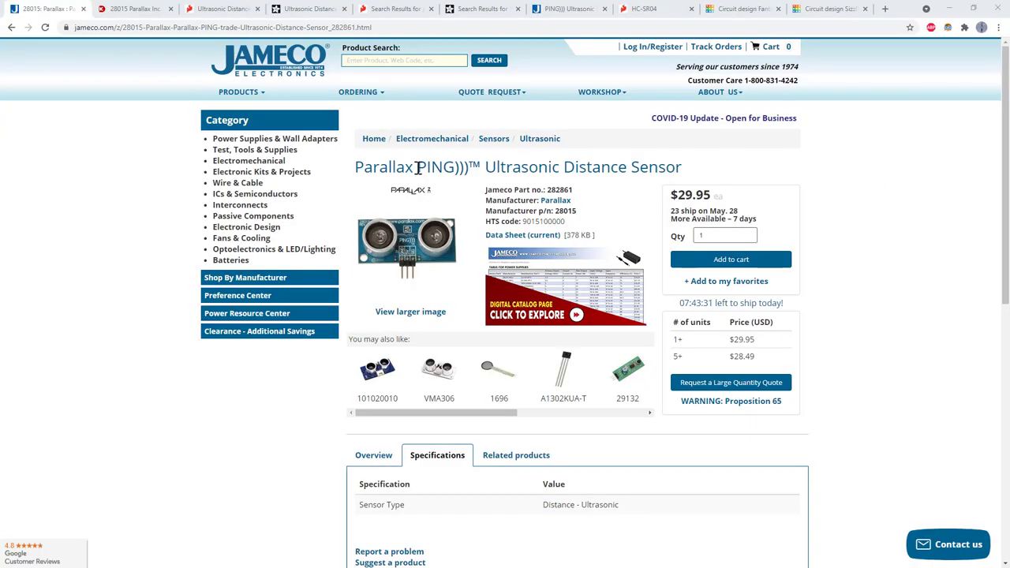
Highlight the PING))) product name and its $29.95 price on the Jameco page.
left_click_drag(417, 168, 470, 168)
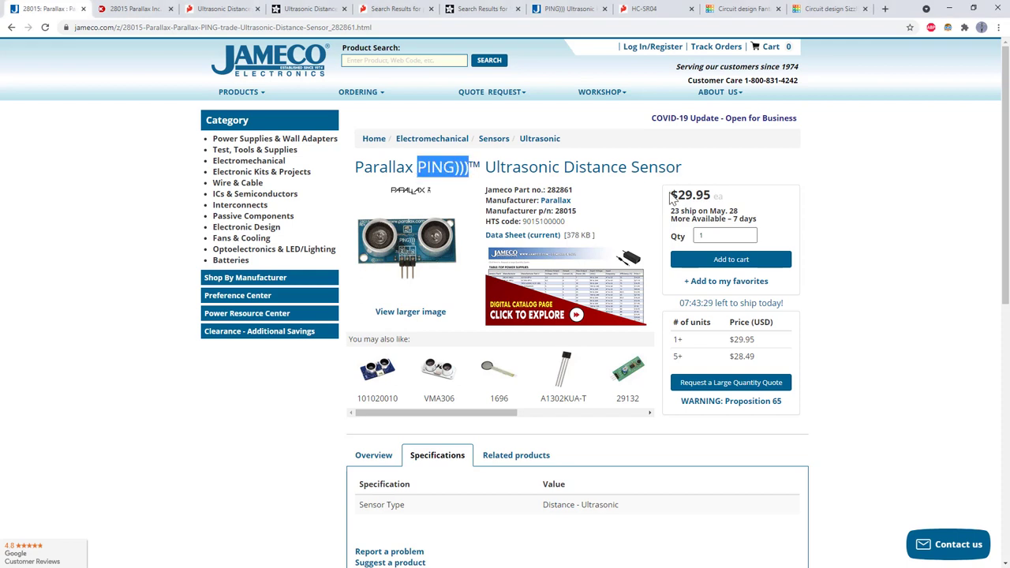
left_click_drag(671, 196, 714, 197)
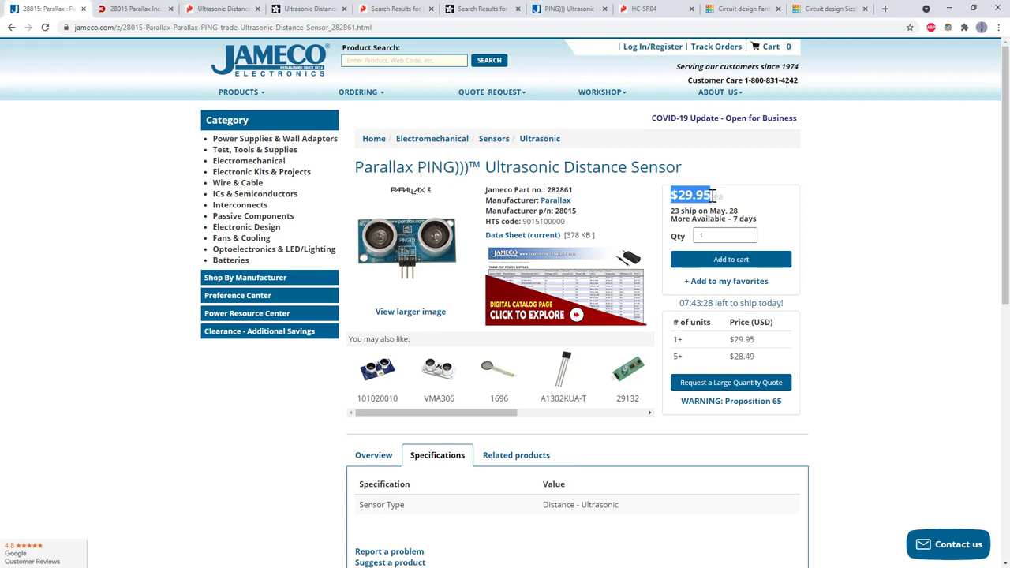
Look over the Digi-Key 28015 and Adafruit listings, ending on SparkFun's HC-SR04 page.
left_click(141, 11)
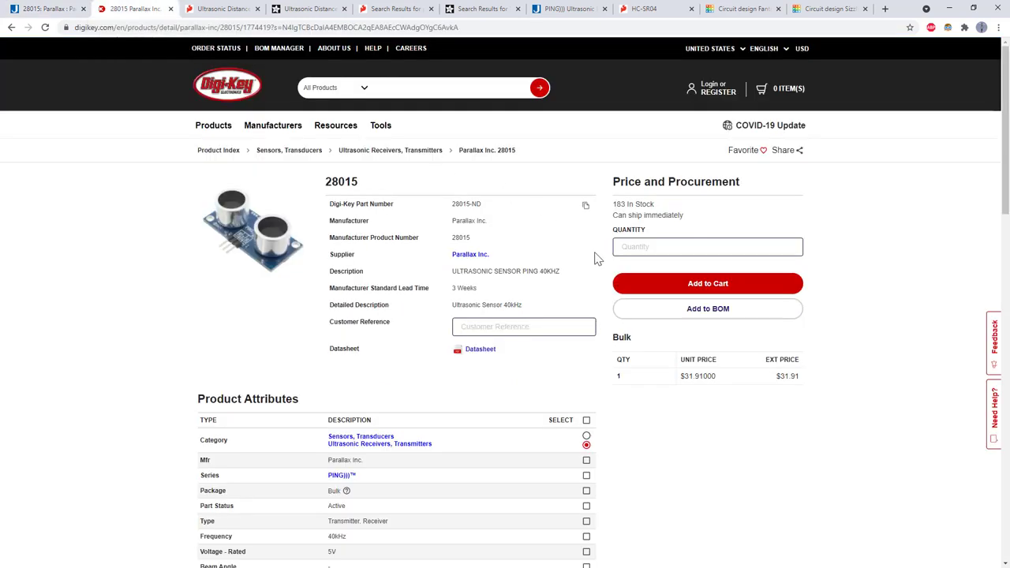
left_click(223, 11)
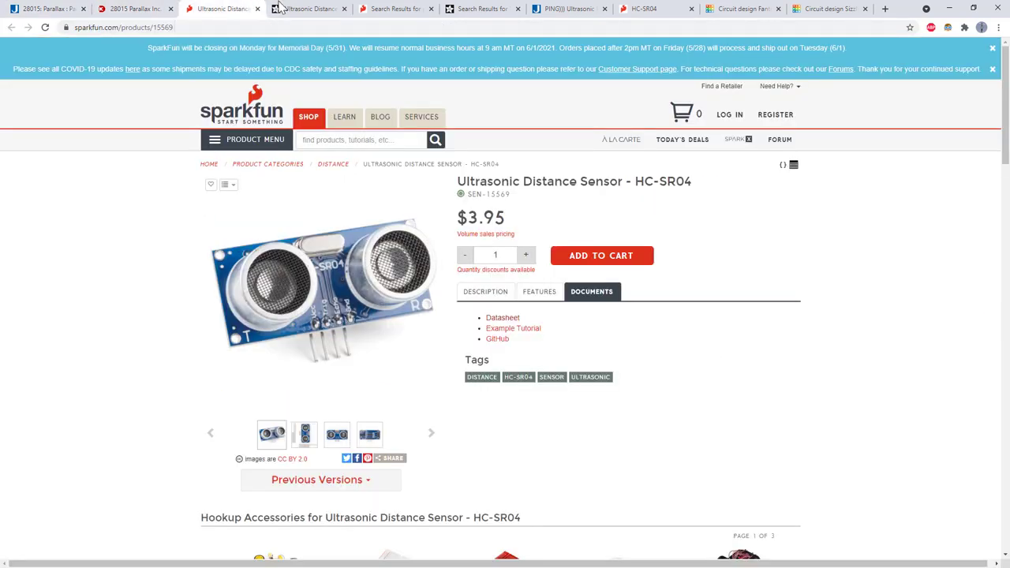
left_click(302, 10)
left_click(232, 11)
Highlight HC-SR04 and its $3.95 price, compare with the Jameco PING))) tab, then clear the highlight.
left_click_drag(635, 181, 700, 191)
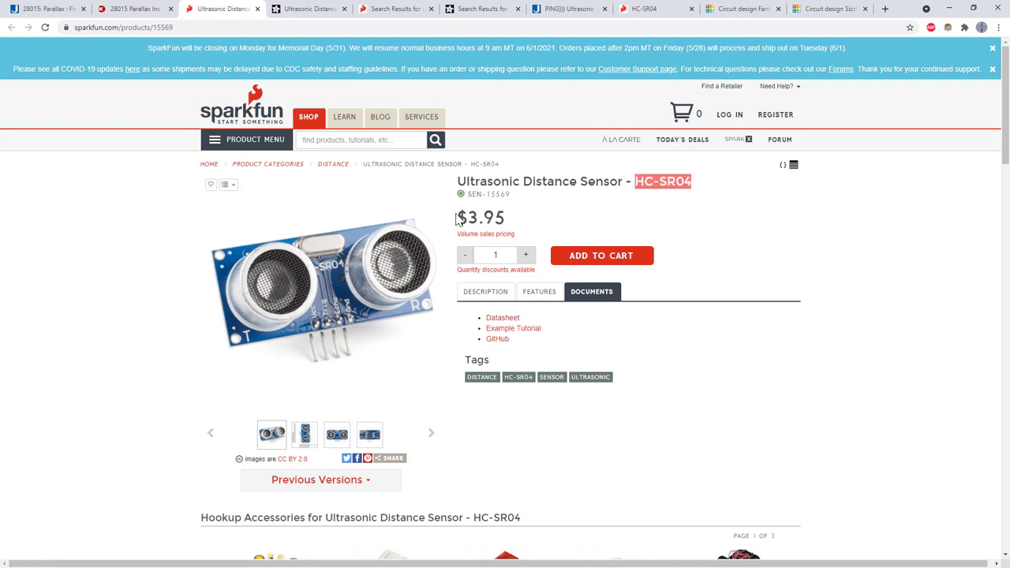
left_click_drag(459, 218, 511, 222)
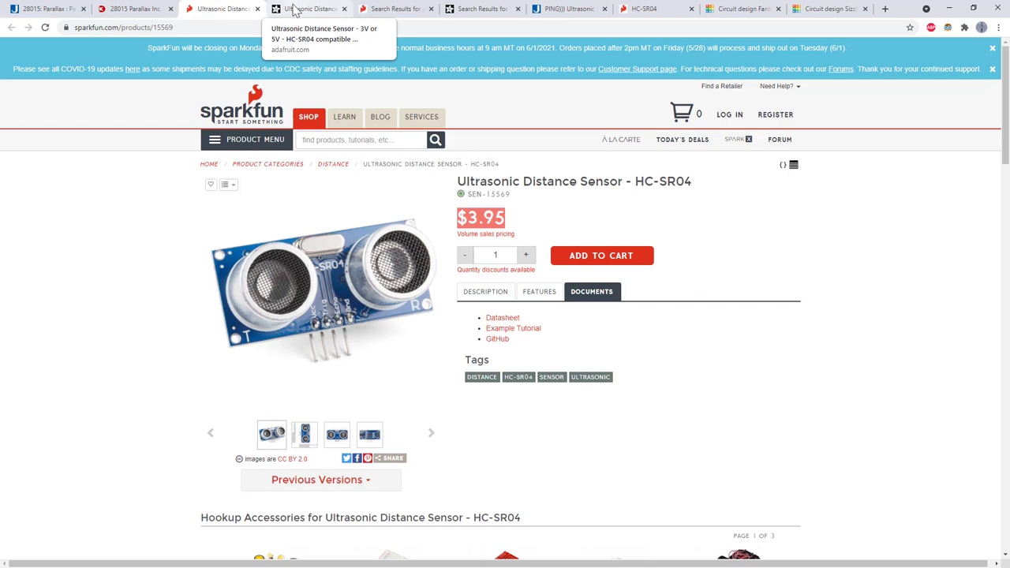
left_click(52, 9)
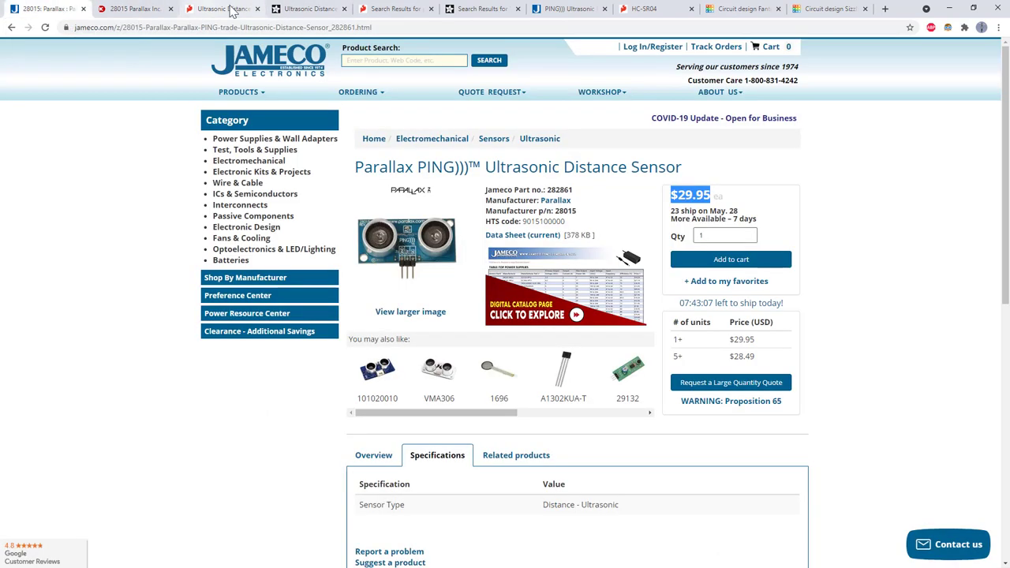
left_click(231, 10)
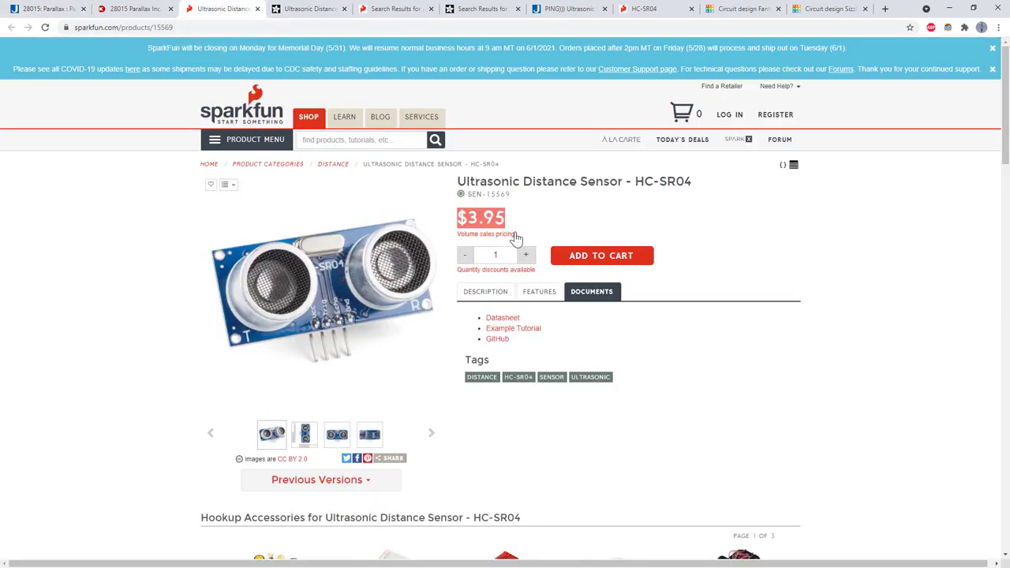
left_click(489, 217)
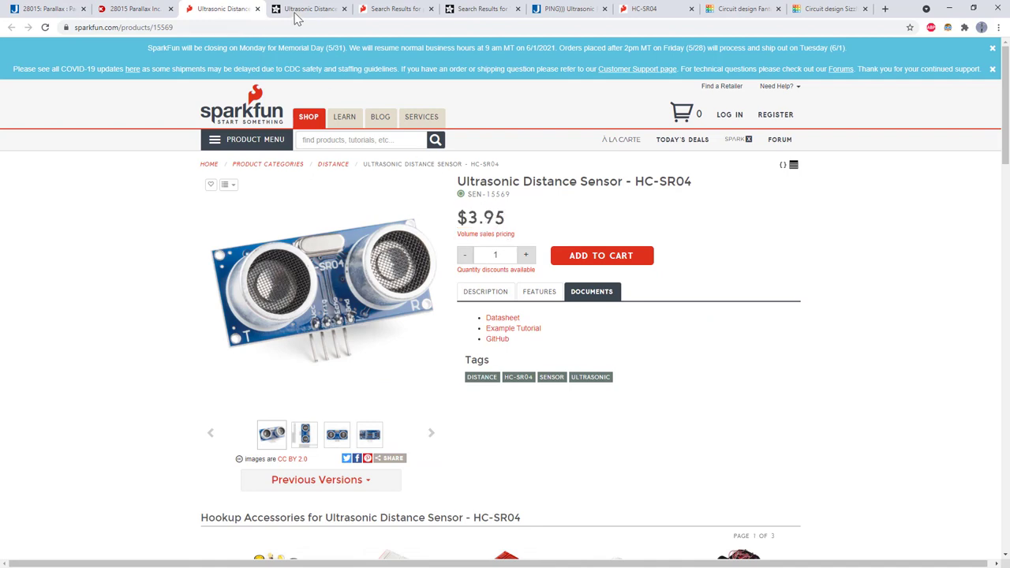
Browse the SparkFun and Adafruit search results for parallax.
left_click(392, 9)
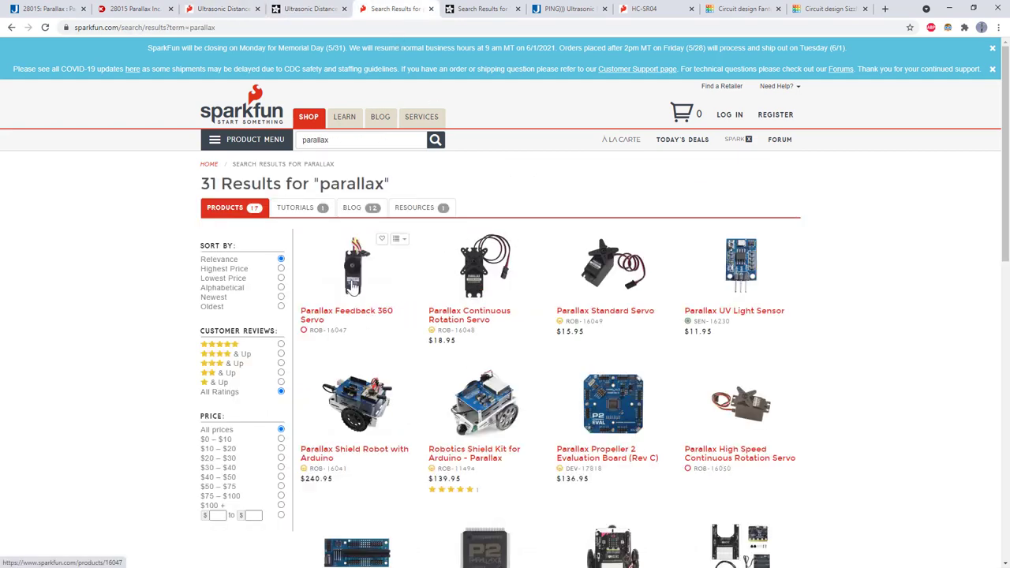
scroll(353, 289, "down", 1)
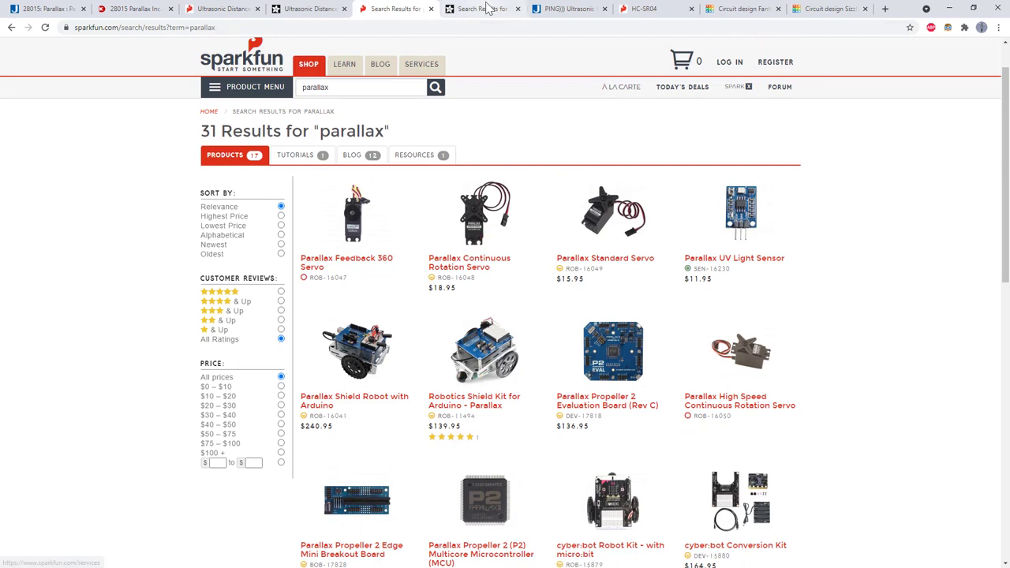
left_click(480, 9)
scroll(426, 300, "down", 2)
scroll(427, 300, "up", 2)
left_click(390, 11)
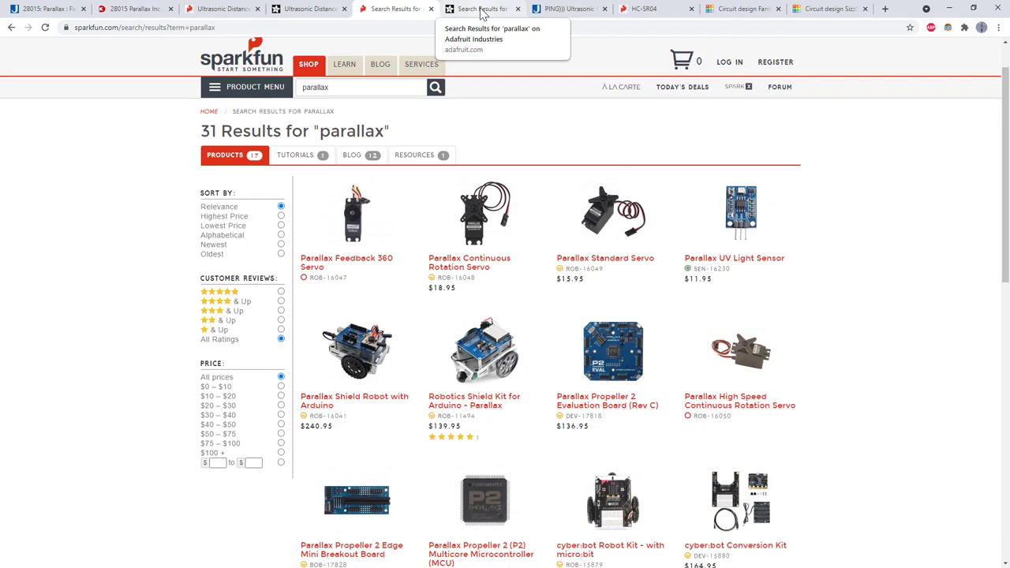
Review the Adafruit sensor and Digi-Key 28015 listings, then bring up the PING))) datasheet PDF.
left_click(312, 10)
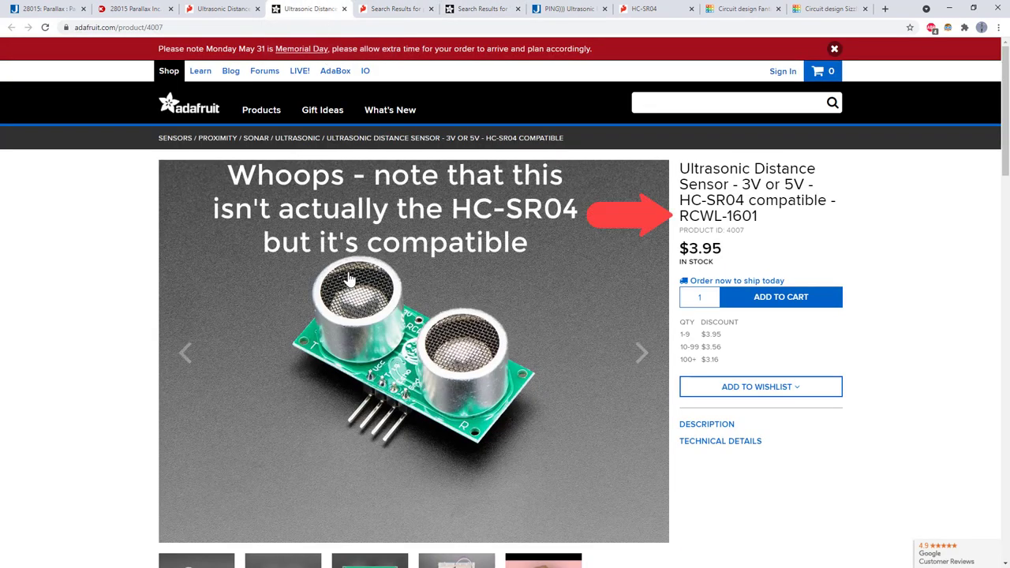
left_click(133, 9)
key("ctrl+7")
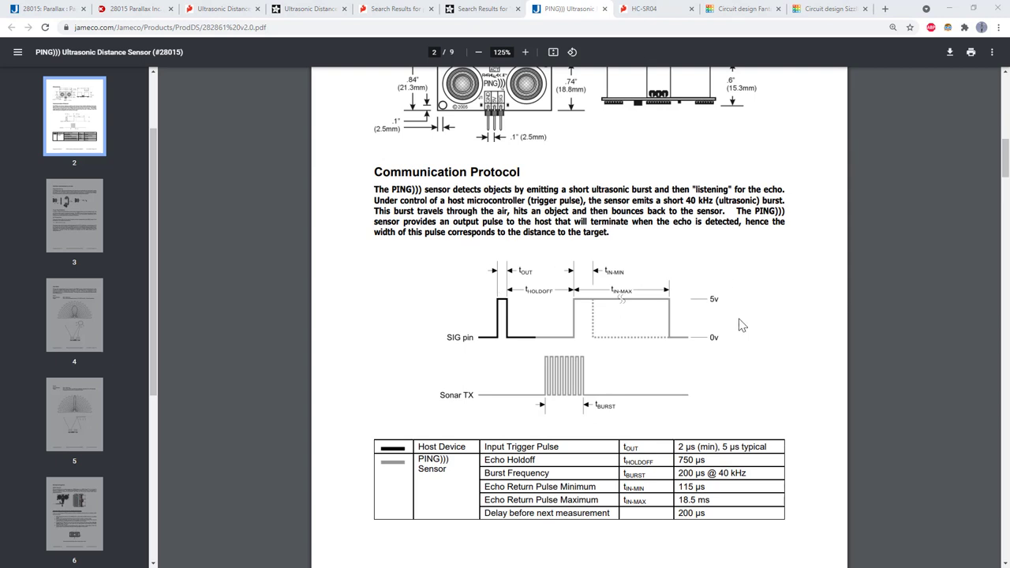
Compare the HC-SR04 datasheet timing diagram against the PING))) timing diagram.
left_click(646, 11)
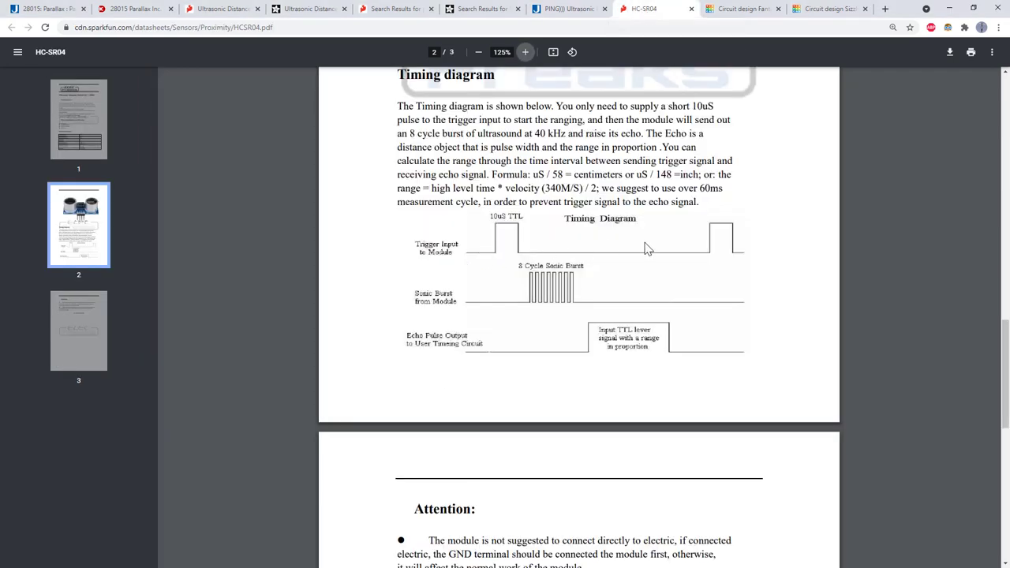
left_click(576, 11)
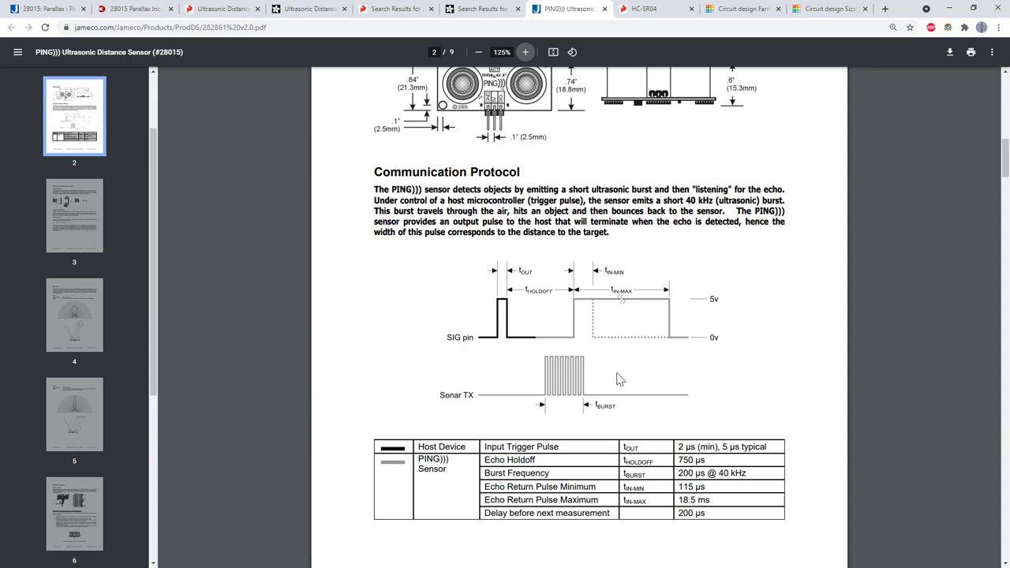
Mark the PING sketch's pinMode OUTPUT and INPUT lines, then move to the HC-SR04 design.
key("ctrl+Tab")
key("ctrl+Tab")
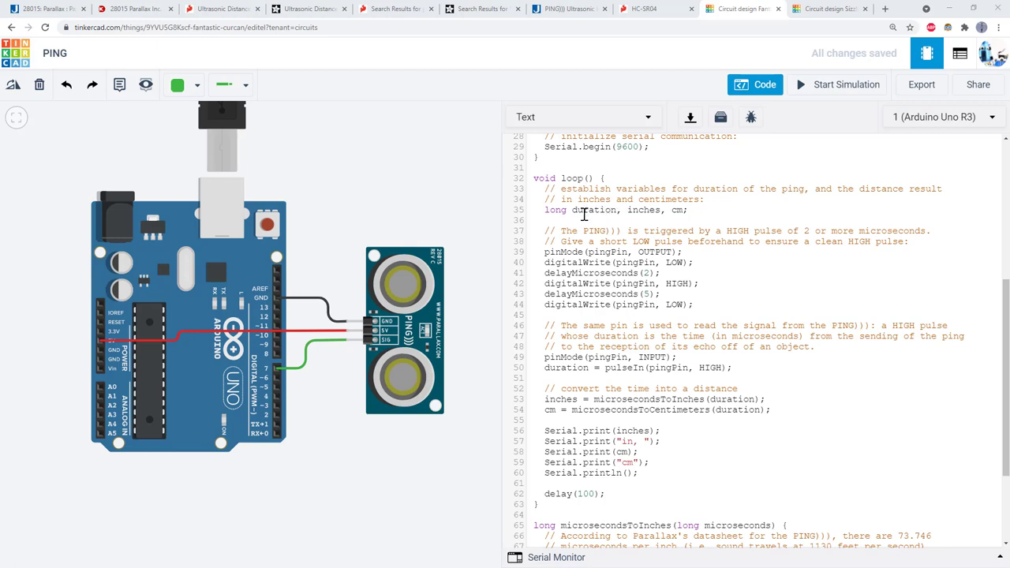
scroll(587, 240, "up", 6)
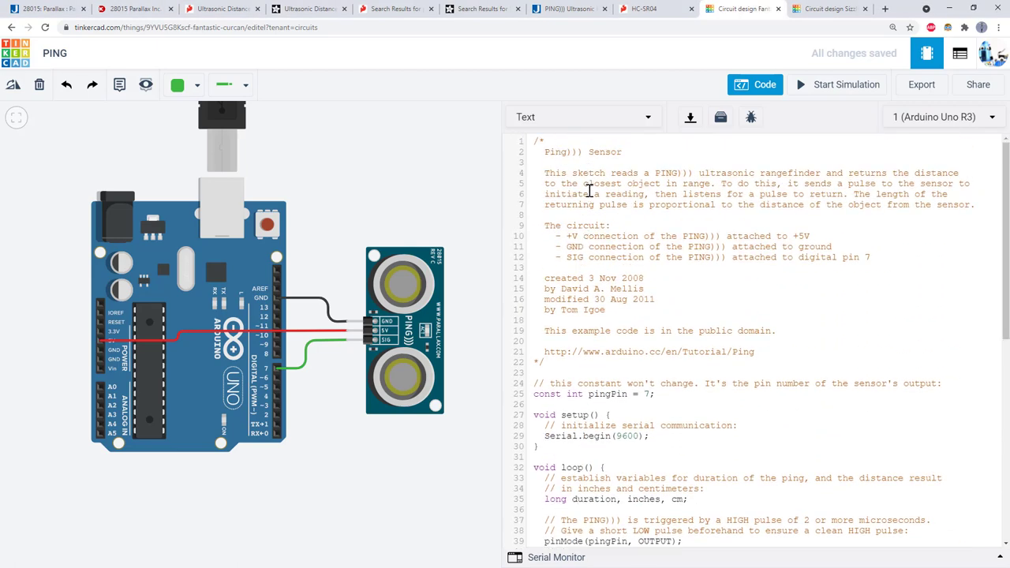
scroll(597, 211, "down", 5)
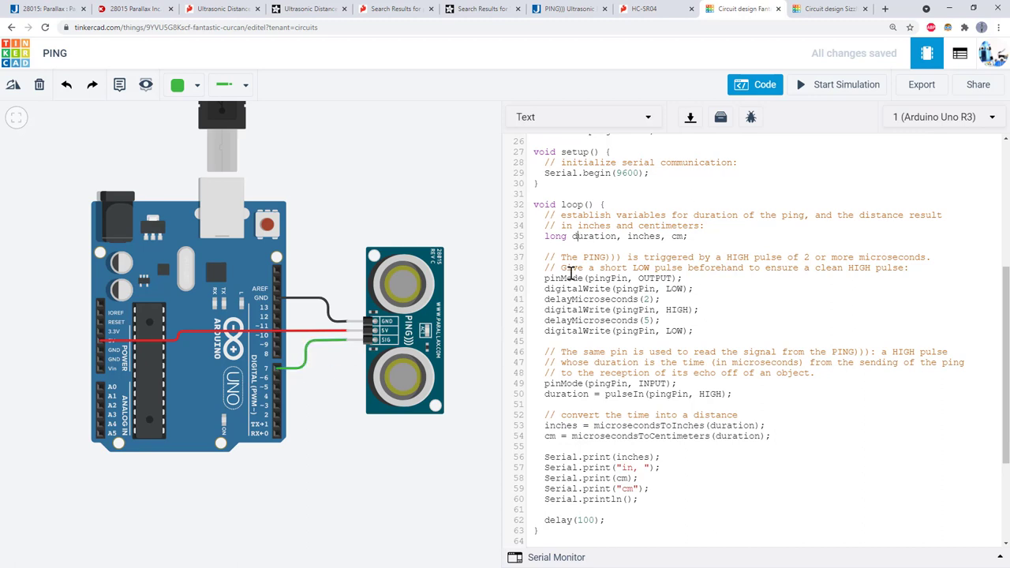
left_click_drag(544, 279, 684, 278)
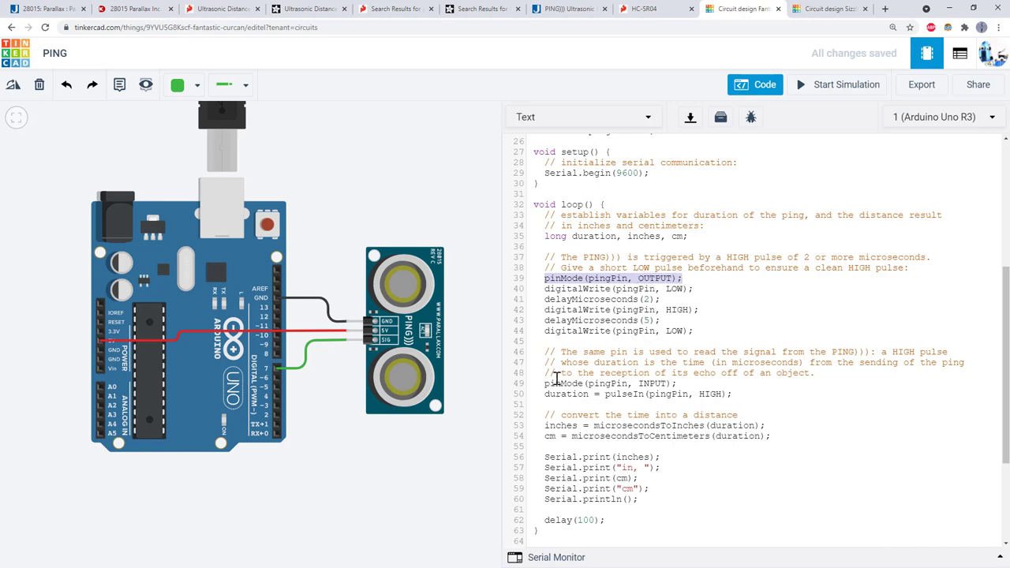
left_click_drag(544, 383, 684, 383)
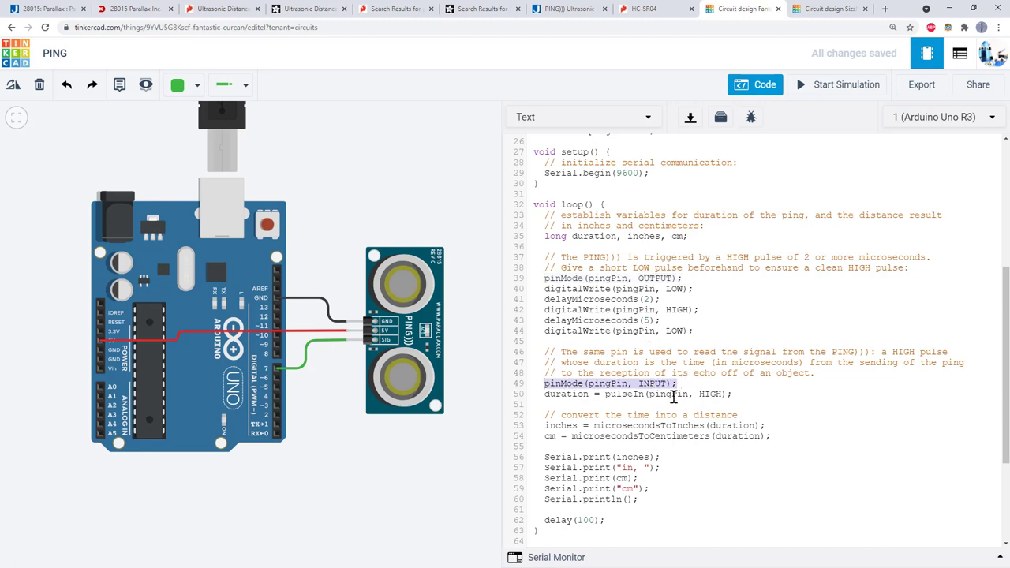
left_click(644, 396)
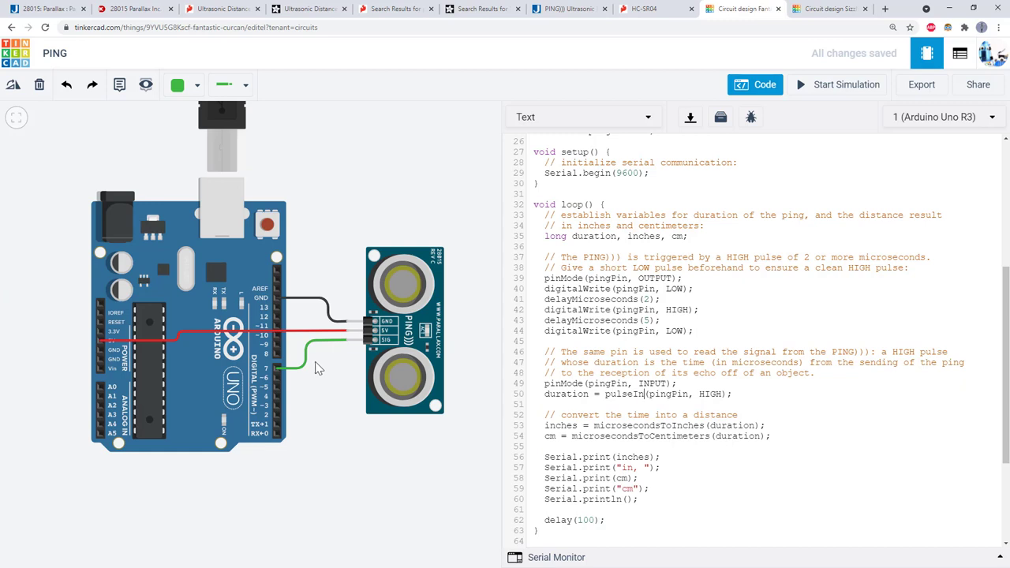
key("ctrl+Tab")
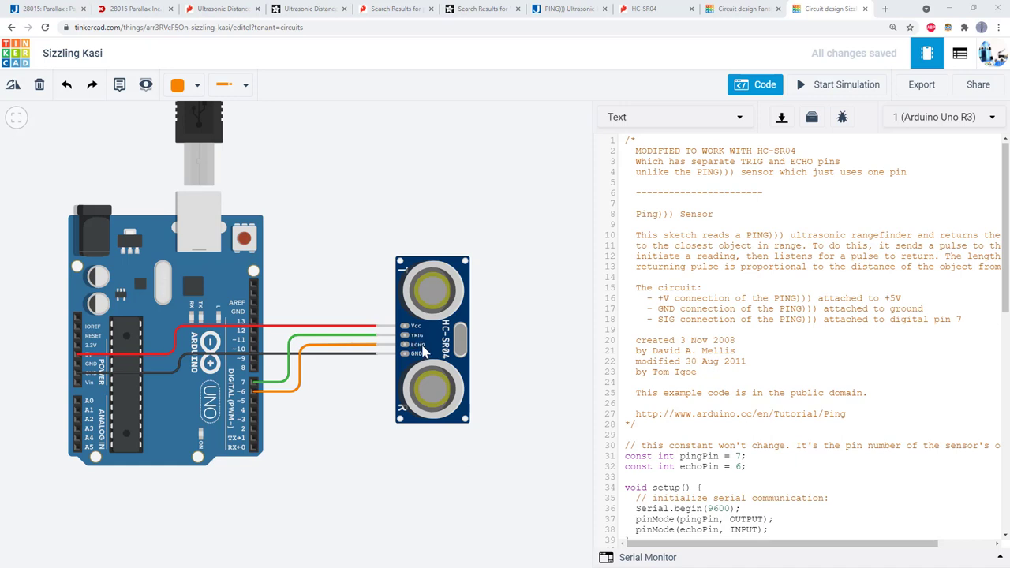
left_click(695, 248)
scroll(701, 341, "down", 2)
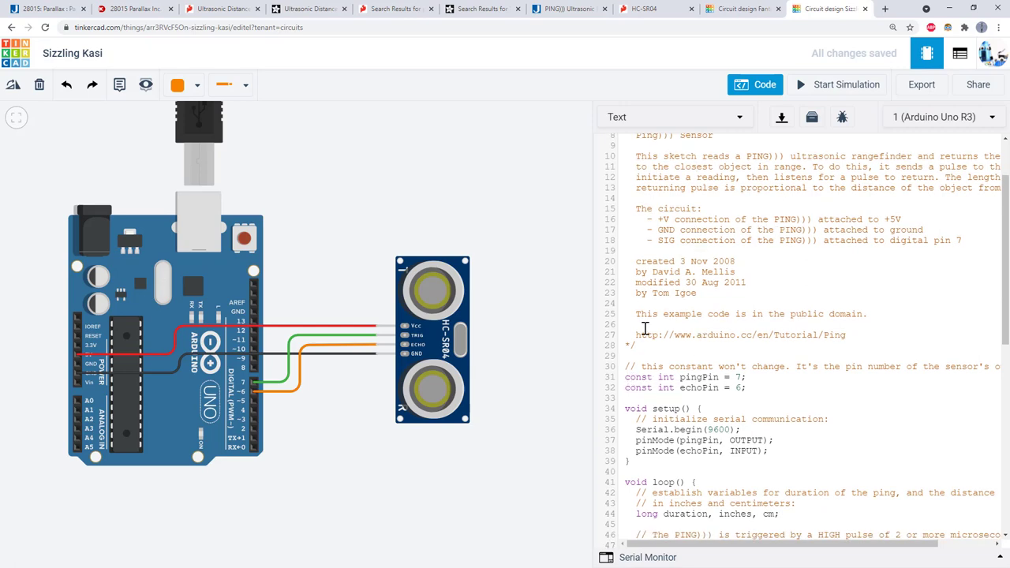
scroll(655, 297, "up", 2)
scroll(730, 363, "down", 3)
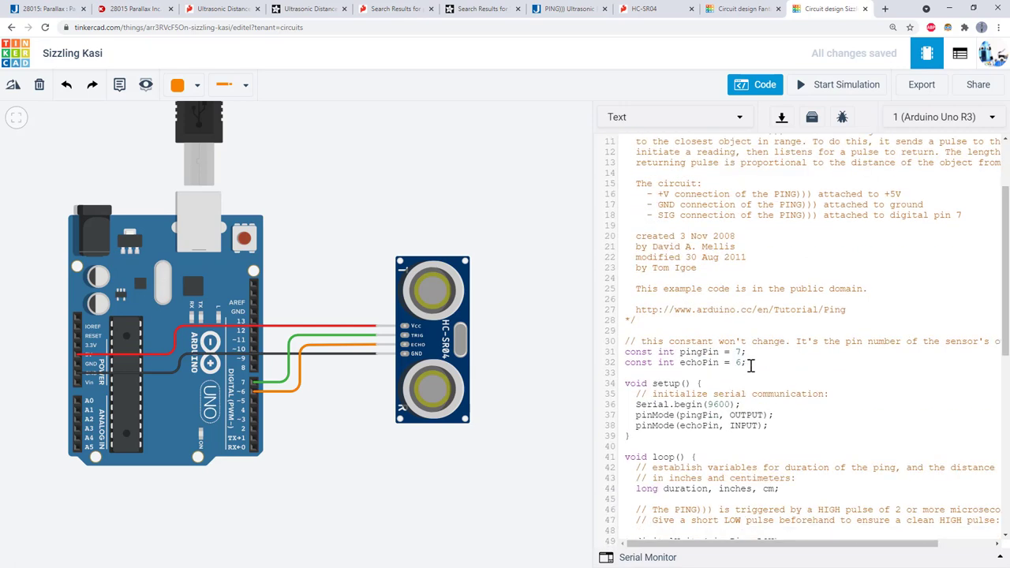
left_click_drag(750, 365, 628, 348)
scroll(681, 362, "down", 5)
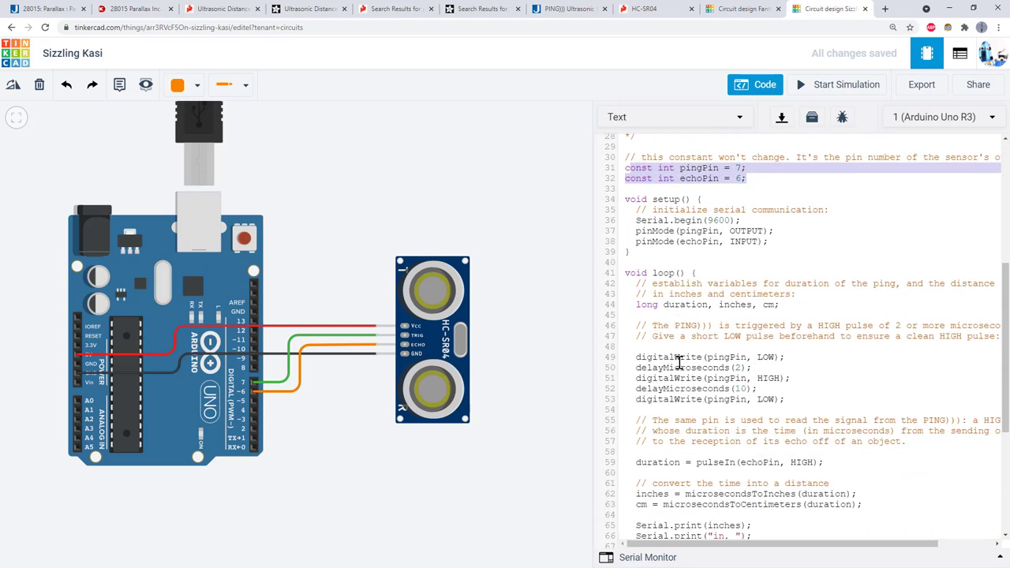
scroll(680, 361, "down", 2)
left_click_drag(793, 348, 633, 308)
left_click_drag(823, 410, 637, 410)
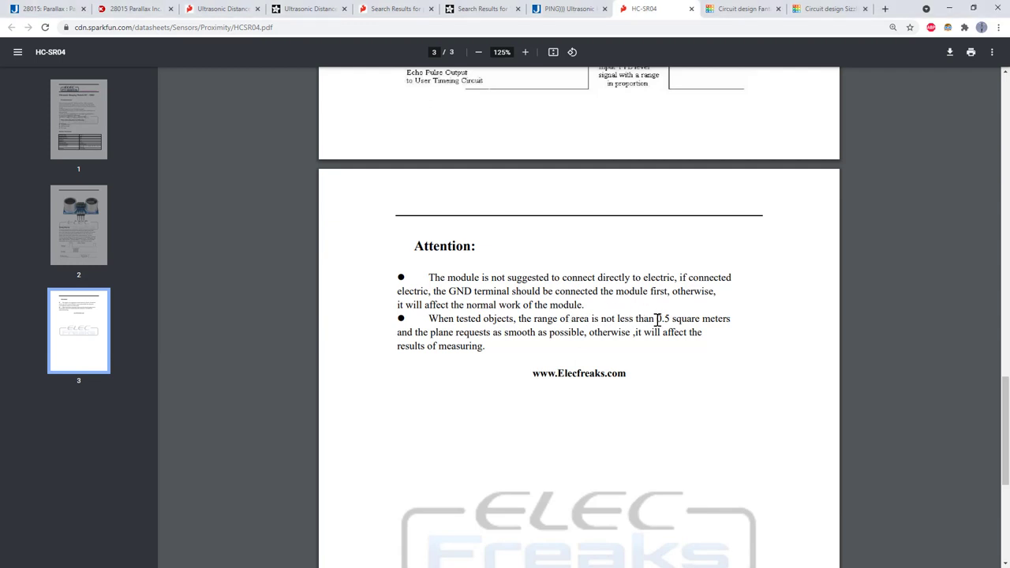
Highlight the 0.5 square meters requirement and target-size bullet, then return to the PING))) datasheet.
left_click_drag(655, 319, 733, 320)
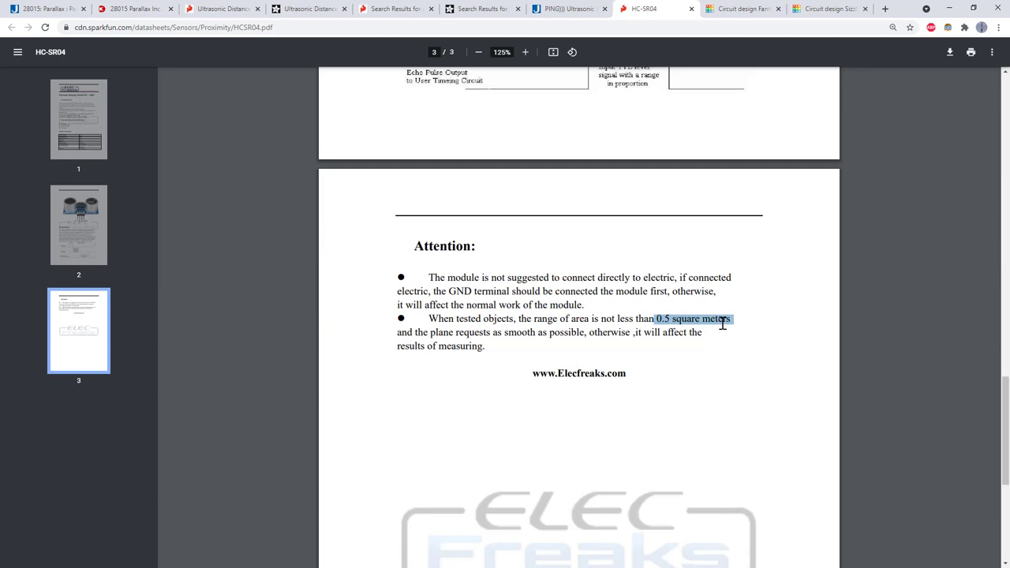
left_click(672, 321)
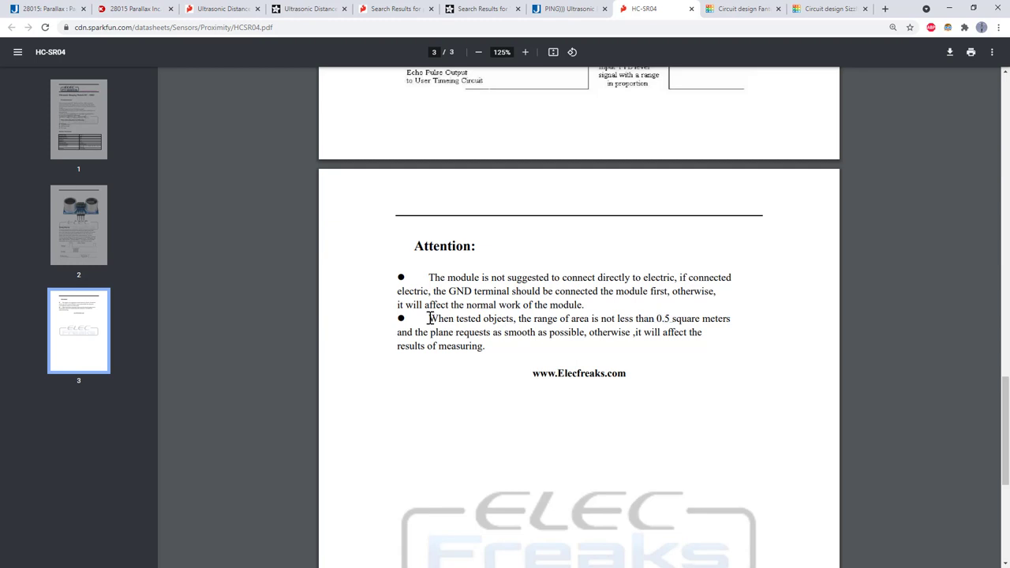
left_click_drag(429, 318, 482, 347)
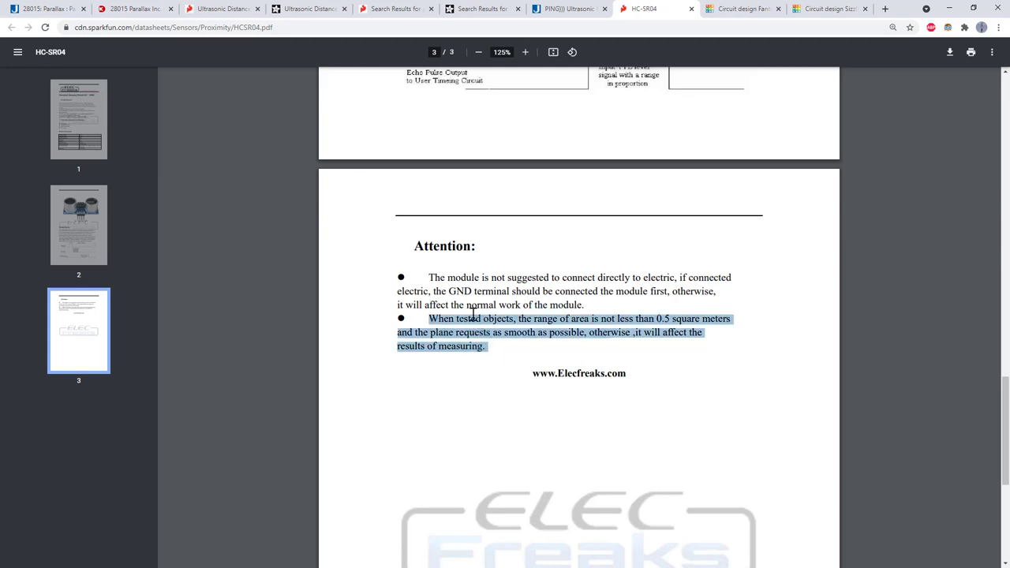
key("ctrl+shift+Tab")
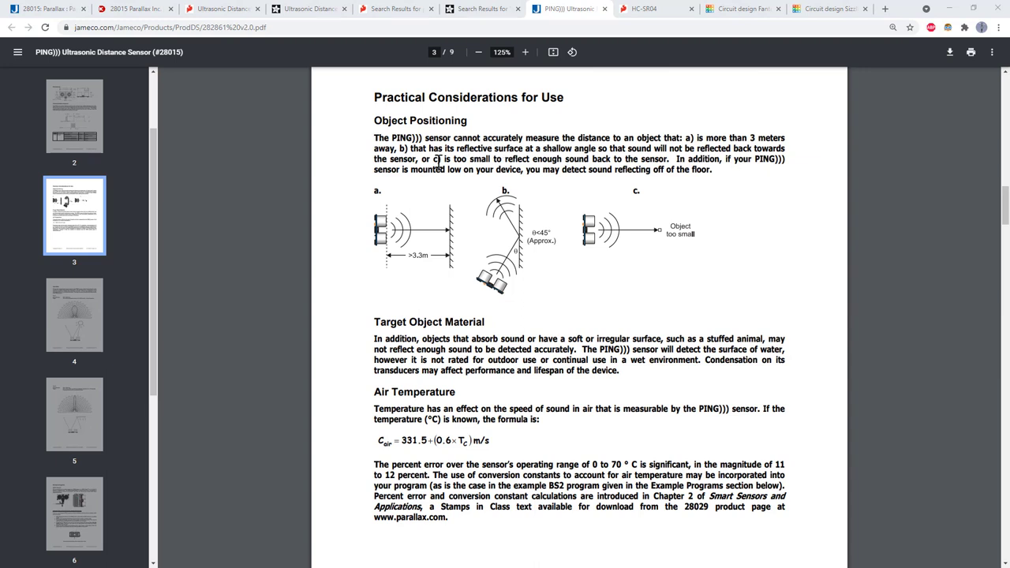
Highlight the too-small-object limitation, then mark Test 2's 30.5 cm x 30.5 cm target on page 5.
left_click_drag(433, 164, 669, 163)
left_click(665, 236)
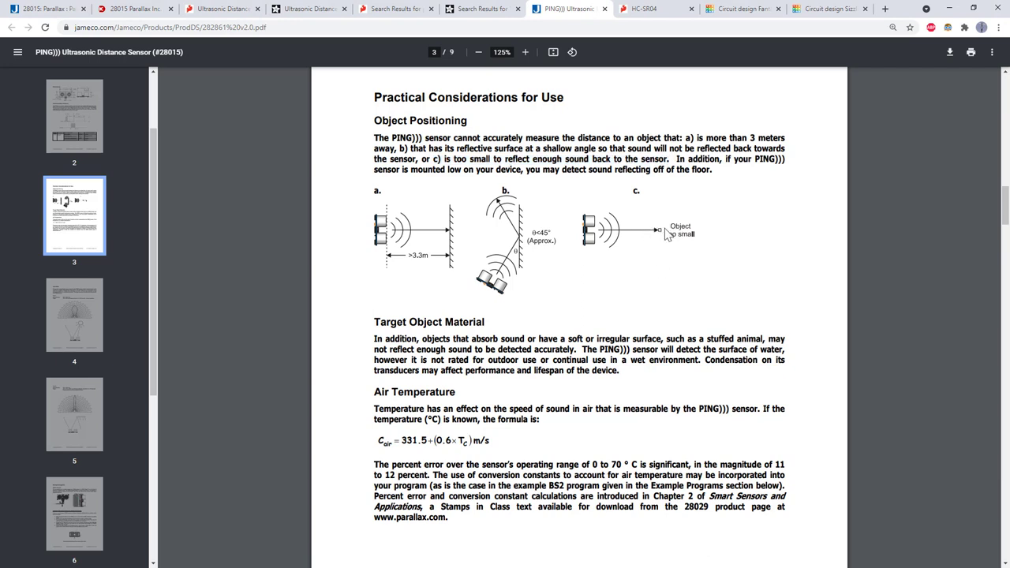
scroll(663, 233, "down", 10)
scroll(662, 228, "down", 7)
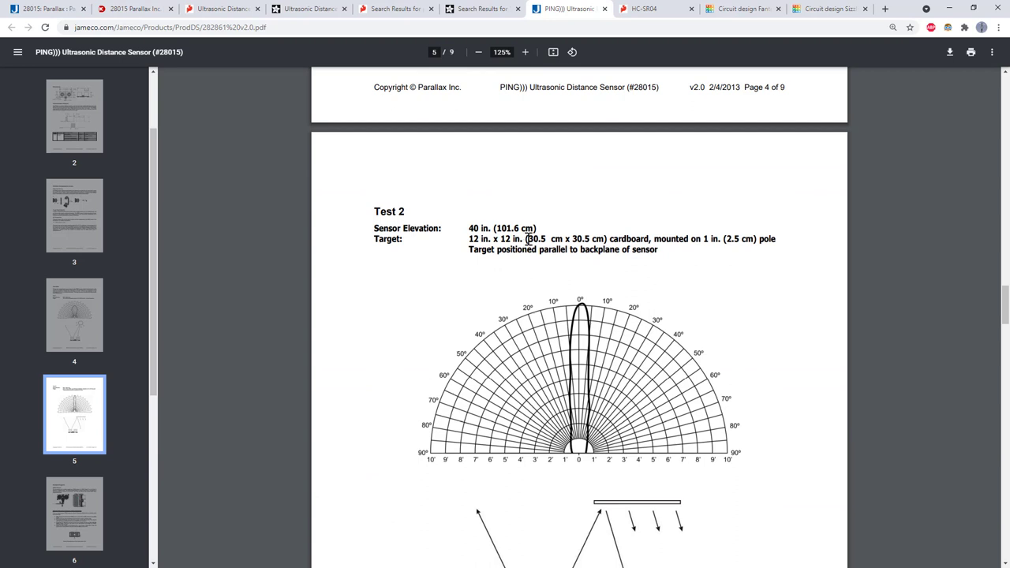
left_click_drag(526, 239, 608, 240)
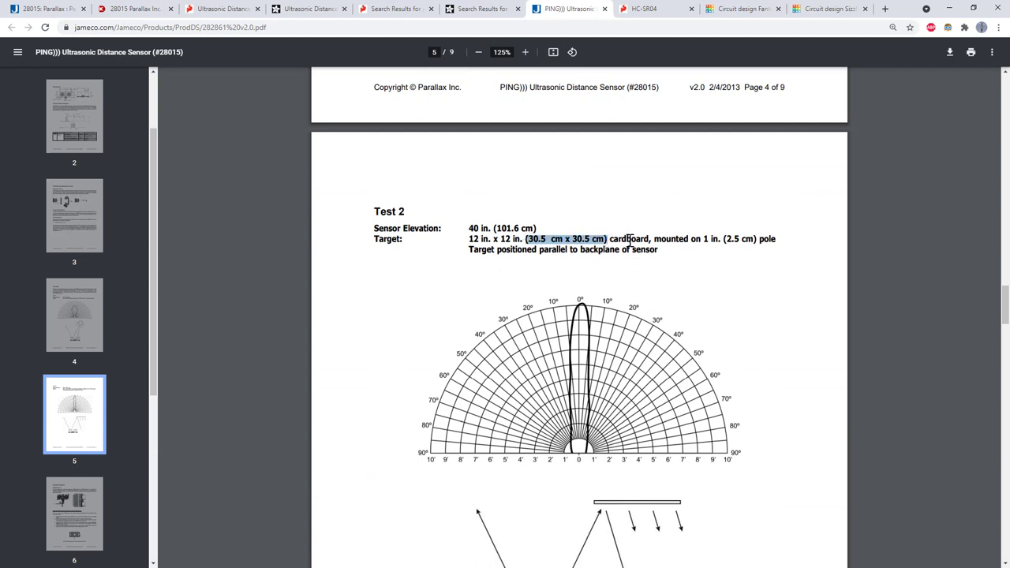